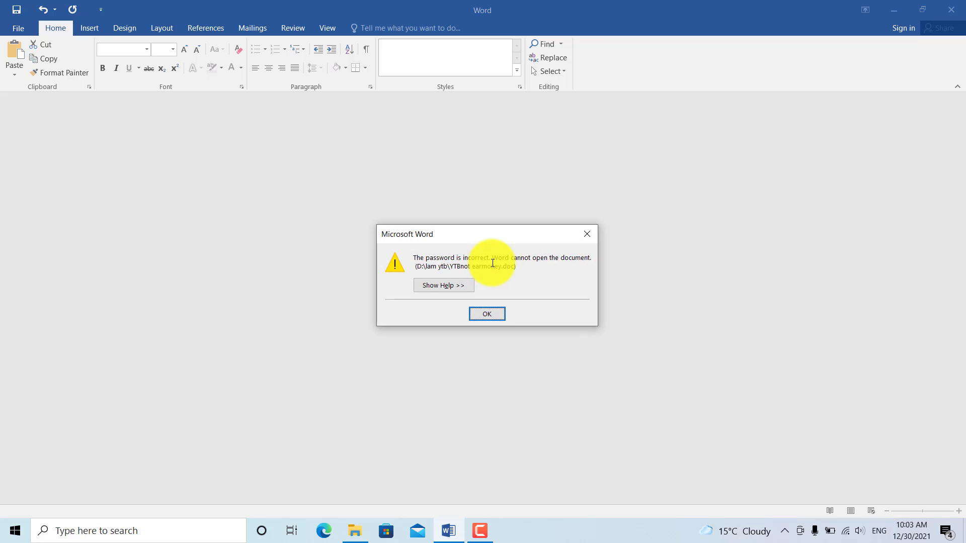
# Step: Dismiss the 'The password is incorrect' warning, leaving Word with no document
pyautogui.click(494, 315)
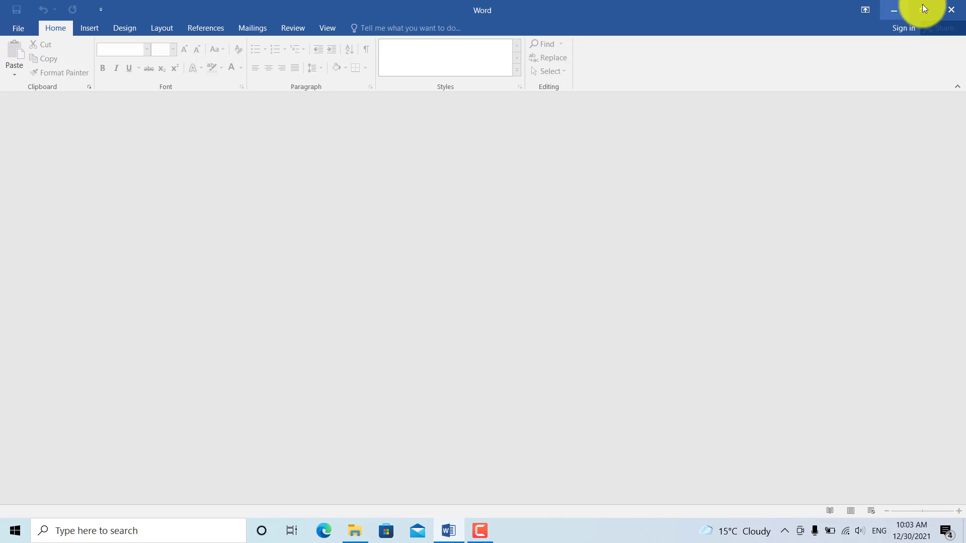
# Step: Close Word and the lam ytb File Explorer window
pyautogui.click(950, 9)
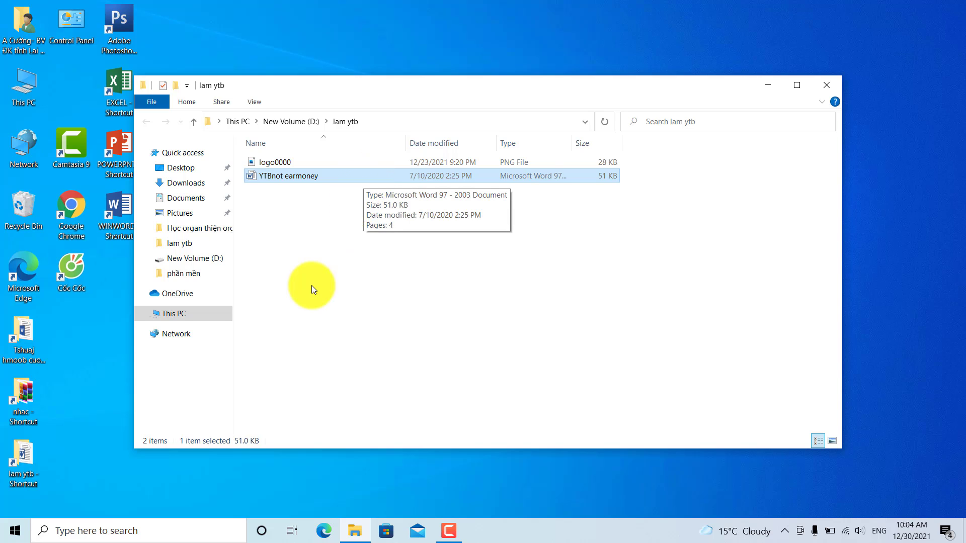
pyautogui.click(828, 85)
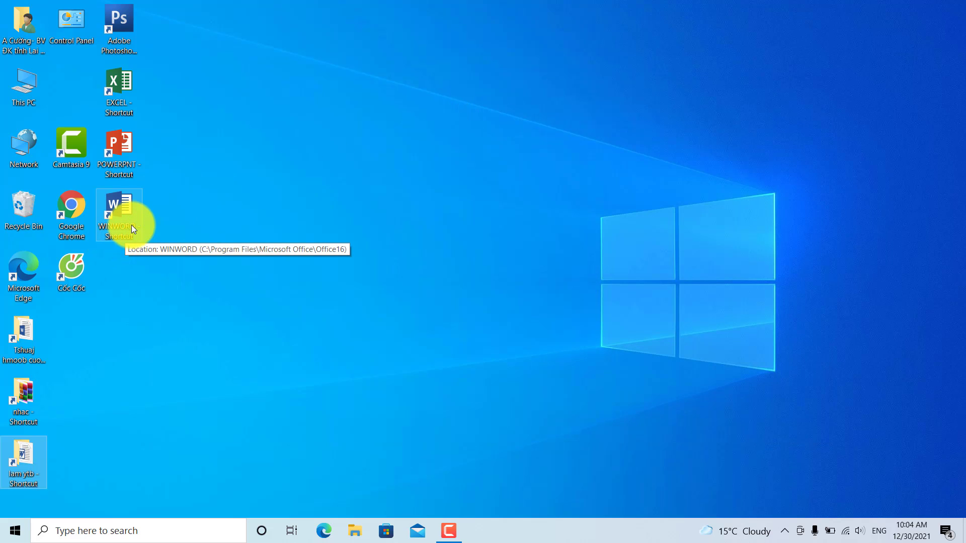
# Step: Launch Word from the WINWORD desktop shortcut and create a blank document
pyautogui.doubleClick(134, 210)
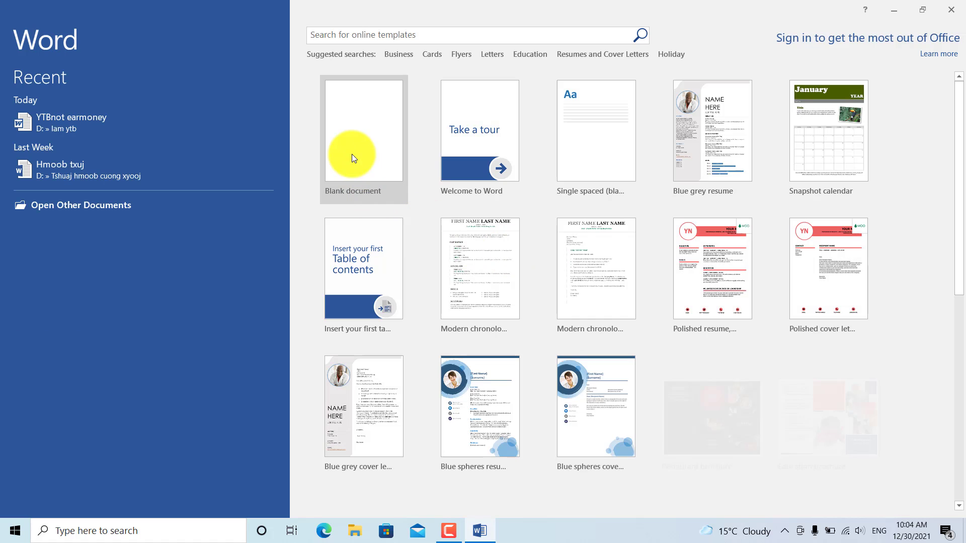
pyautogui.click(351, 130)
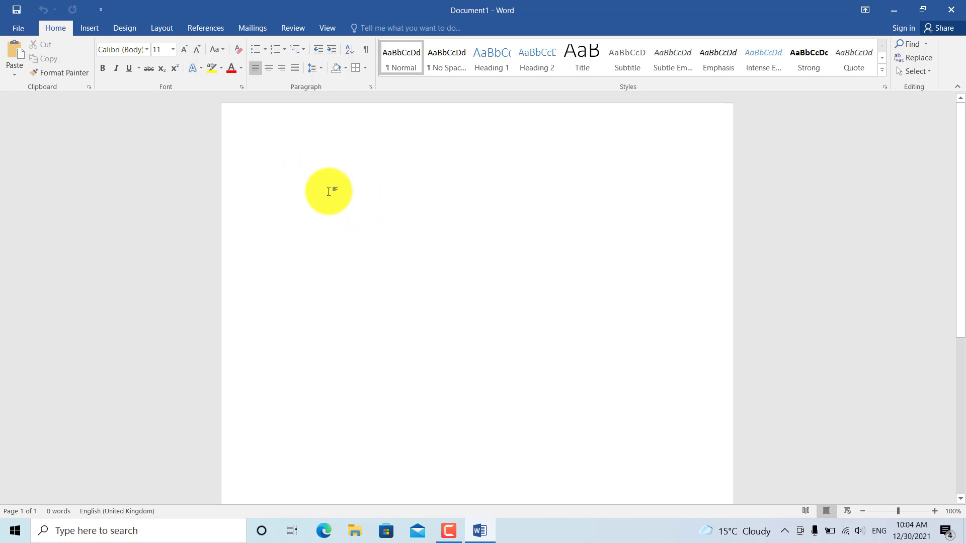
# Step: Type a long 'asddd…' filler line and paste copies to make eight paragraphs
pyautogui.write('asdddddddddddddddddddddddddddddddddddddddd')
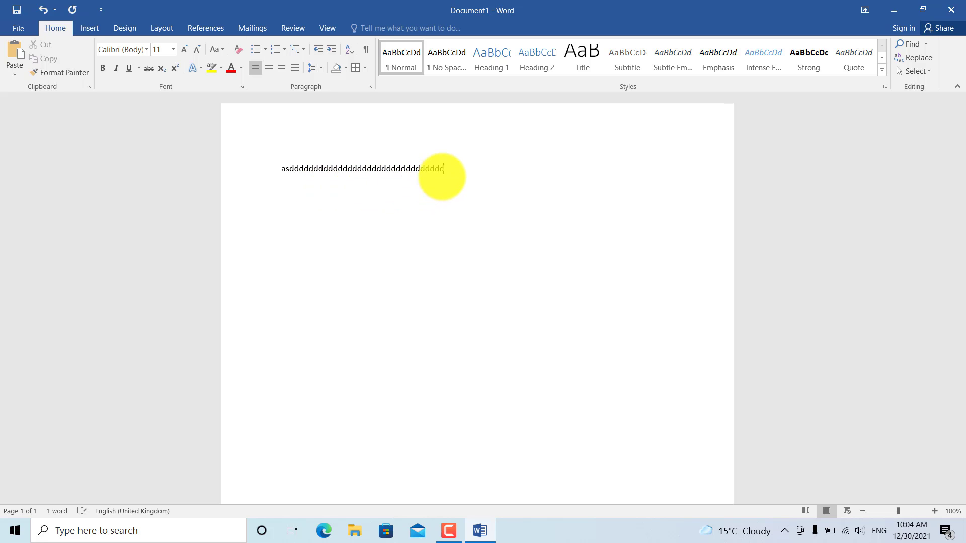
pyautogui.write('dddddddddddddddddddddddddddddddddddddddddddddddddddddddddddddddddddddddd')
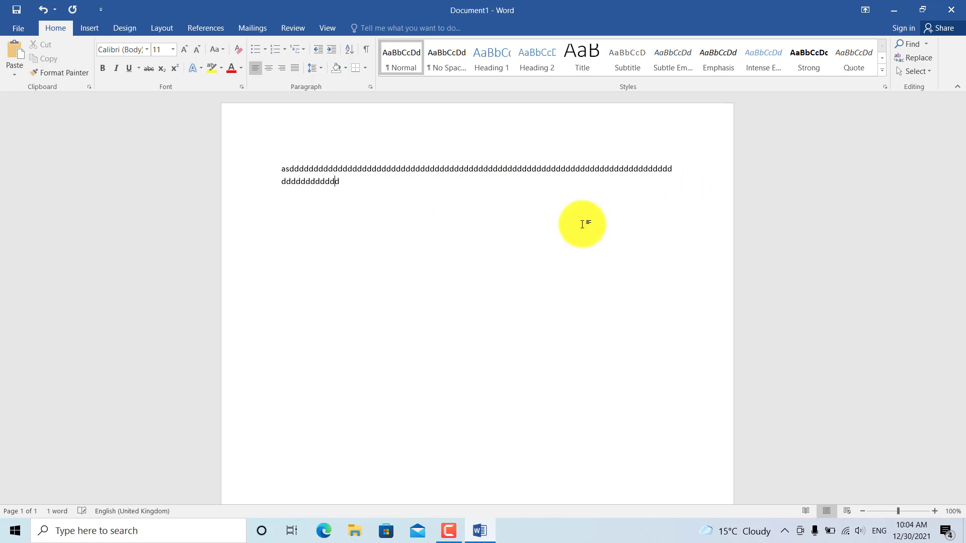
pyautogui.write('ddddddd')
pyautogui.moveTo(471, 188); pyautogui.dragTo(282, 176)
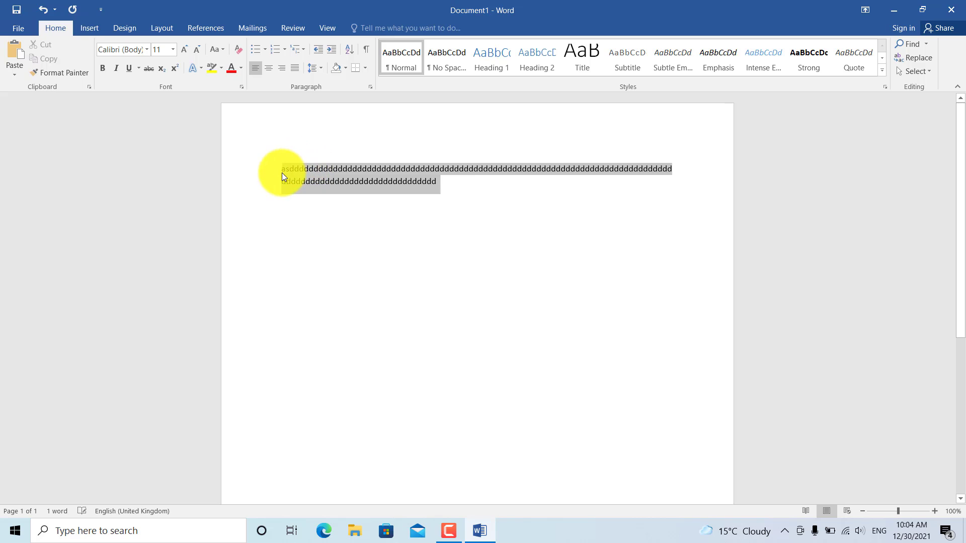
pyautogui.click(470, 187)
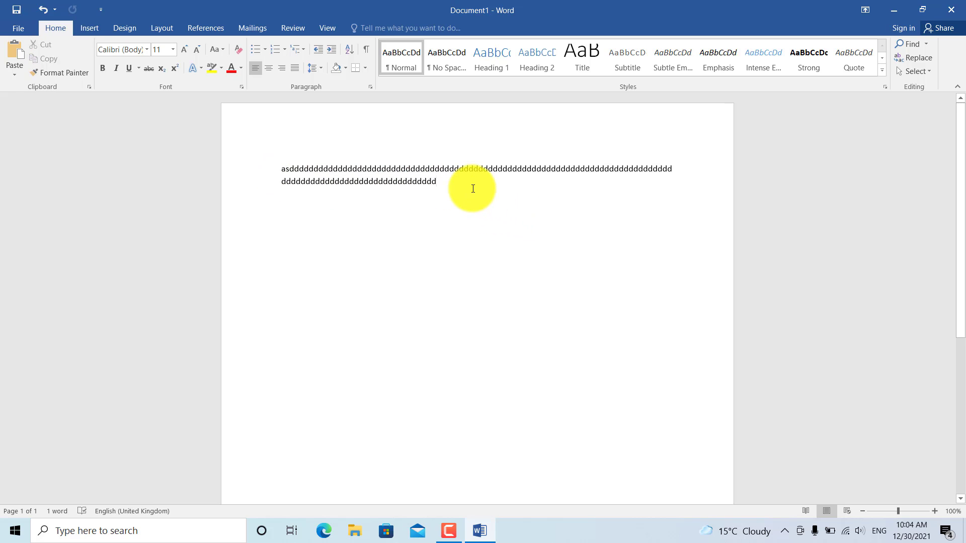
pyautogui.hotkey('ctrl', 'v')
pyautogui.hotkey('ctrl', 'v')
pyautogui.hotkey('ctrl', 'v')
pyautogui.hotkey('ctrl', 'v')
pyautogui.hotkey('ctrl', 'v')
pyautogui.hotkey('ctrl', 'v')
pyautogui.hotkey('ctrl', 'v')
pyautogui.hotkey('ctrl', 'v')
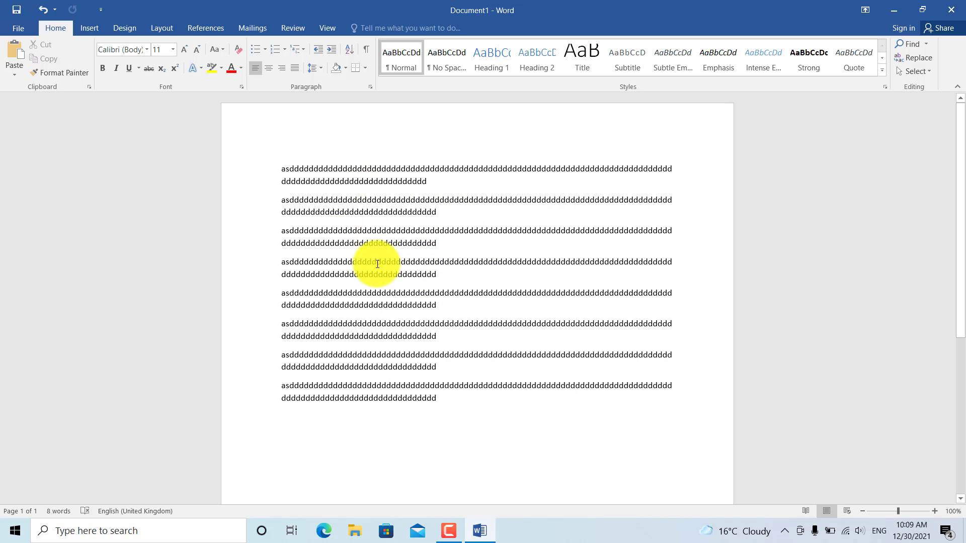
# Step: Show the Watermark gallery on the Design tab, with CONFIDENTIAL and DO NOT COPY presets
pyautogui.click(126, 28)
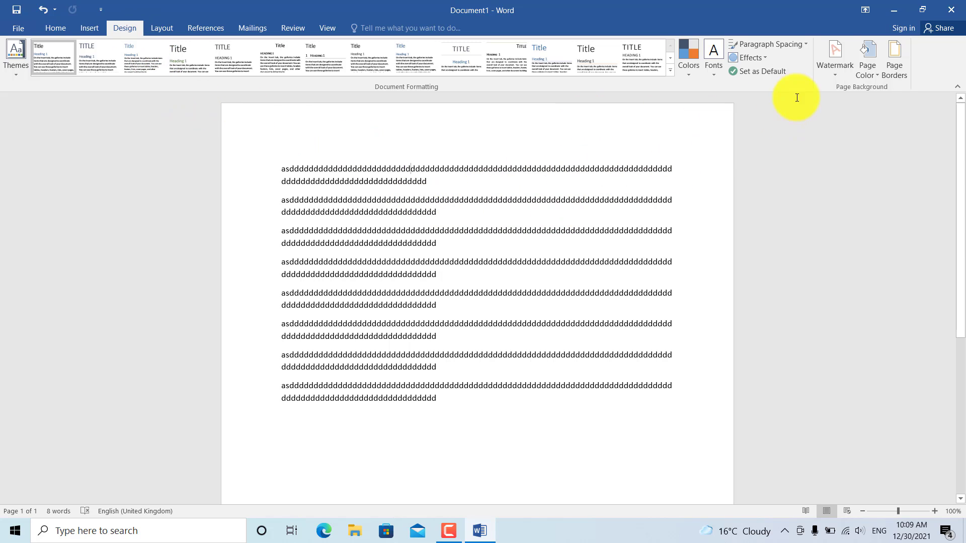
pyautogui.click(840, 62)
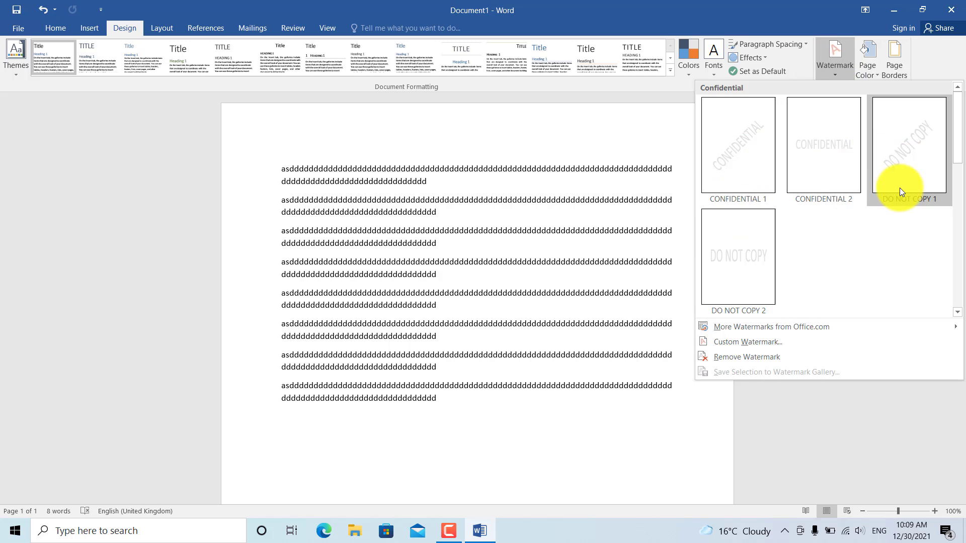
# Step: Open Custom Watermark and select the Text watermark option in Printed Watermark
pyautogui.click(752, 343)
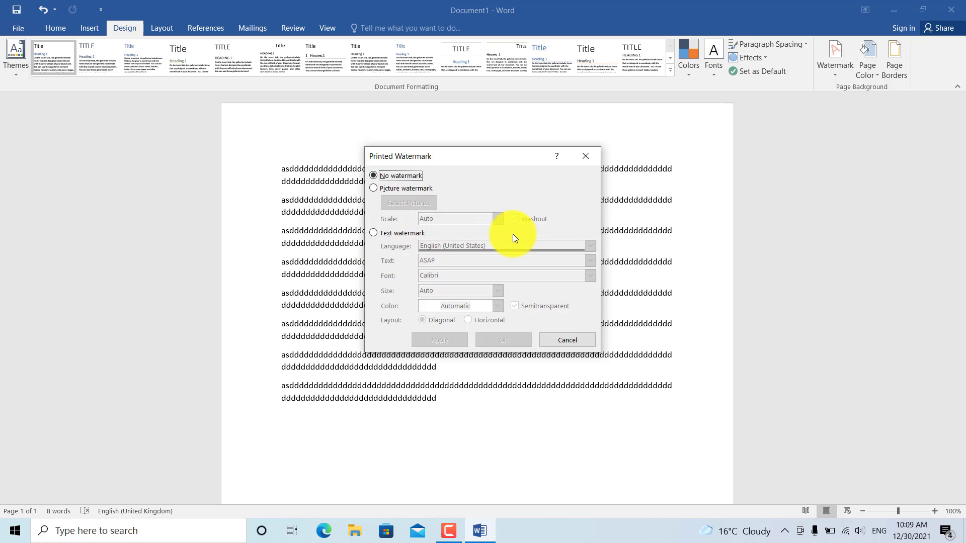
pyautogui.click(374, 232)
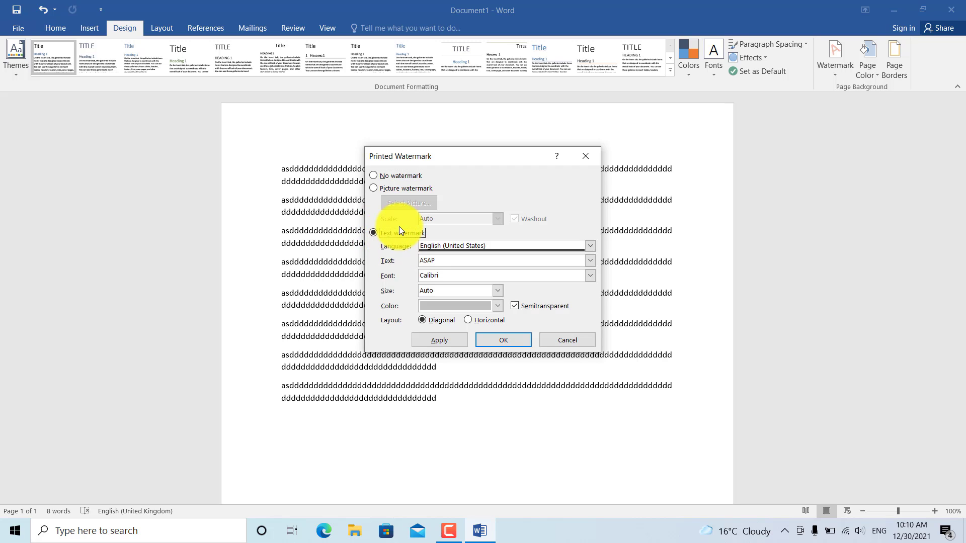
pyautogui.click(375, 177)
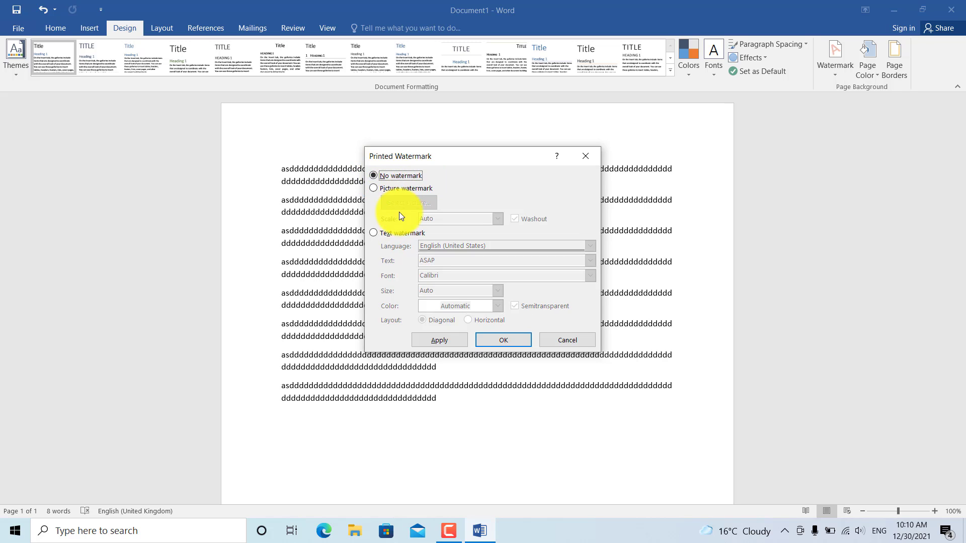
pyautogui.click(374, 233)
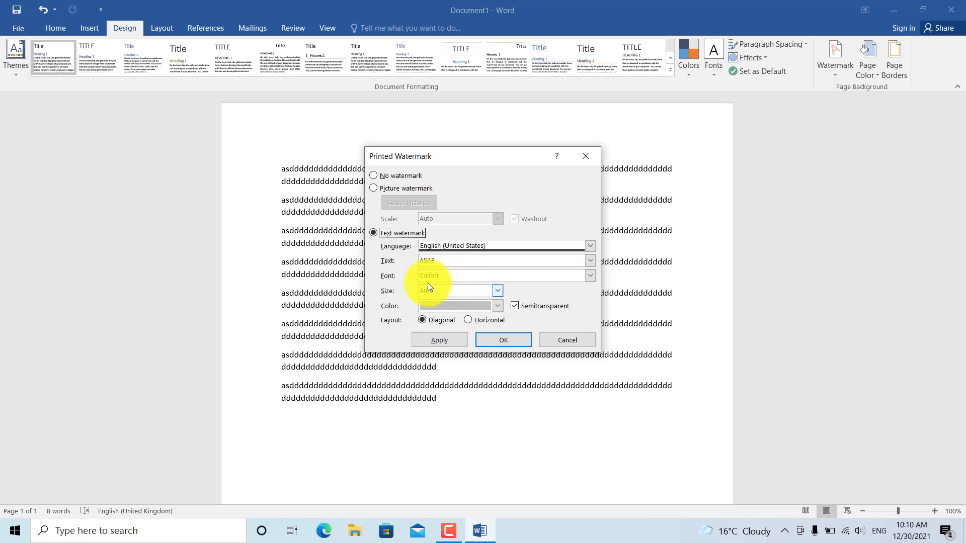
# Step: Replace the ASAP watermark text with tailieubaomat.com
pyautogui.click(404, 264)
pyautogui.press('BackSpace')
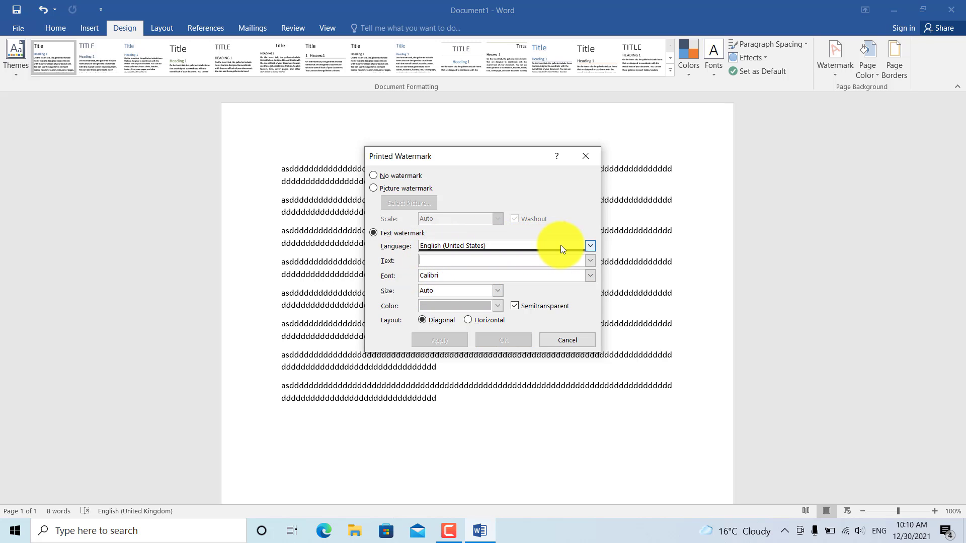
pyautogui.click(589, 247)
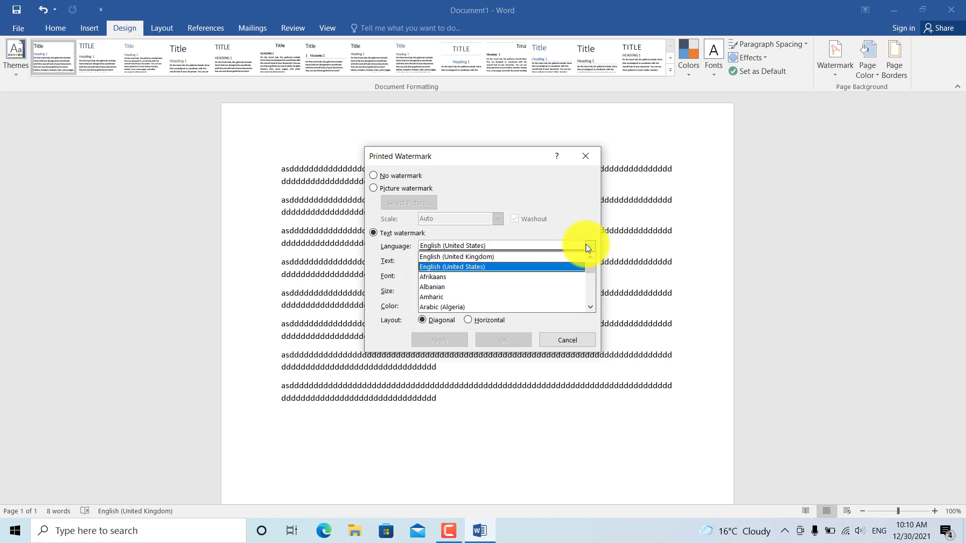
pyautogui.click(591, 246)
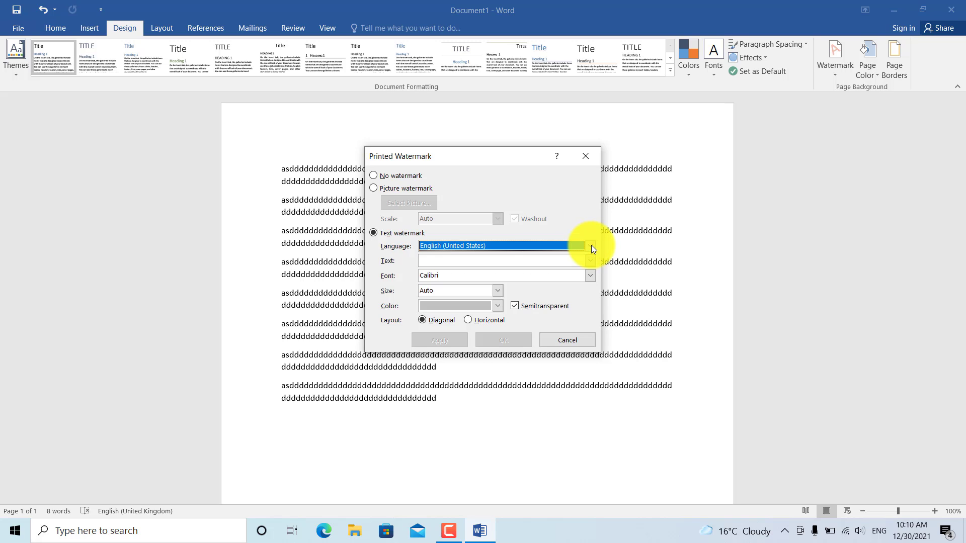
pyautogui.click(481, 259)
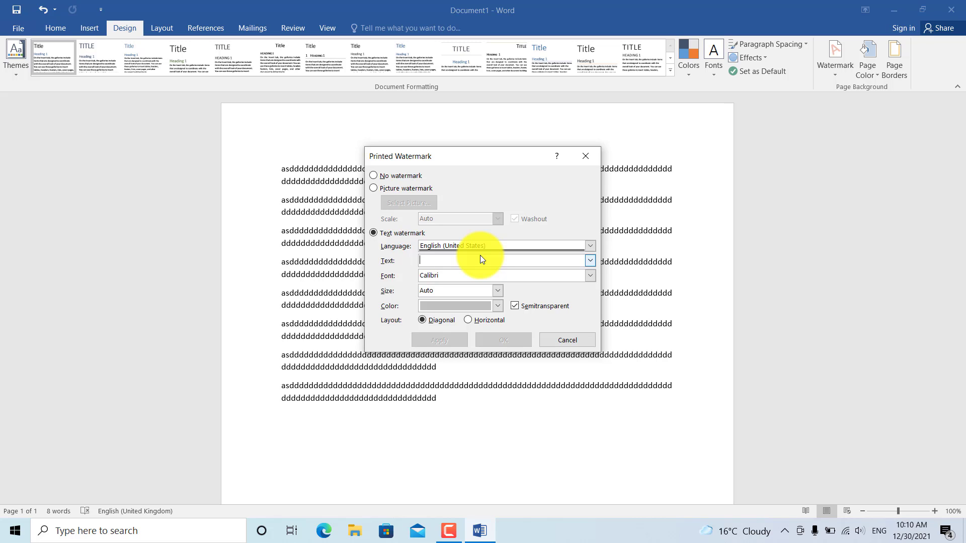
pyautogui.write('tailieun')
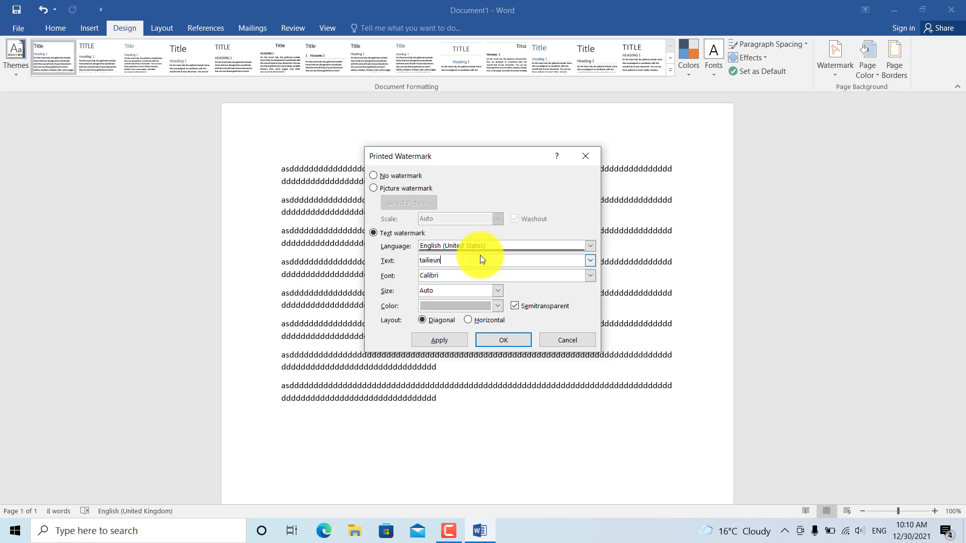
pyautogui.write('ac')
pyautogui.press('BackSpace')
pyautogui.press('BackSpace')
pyautogui.press('BackSpace')
pyautogui.write('bao mat')
# Step: Set the watermark font to Times New Roman and its colour to purple
pyautogui.click(433, 275)
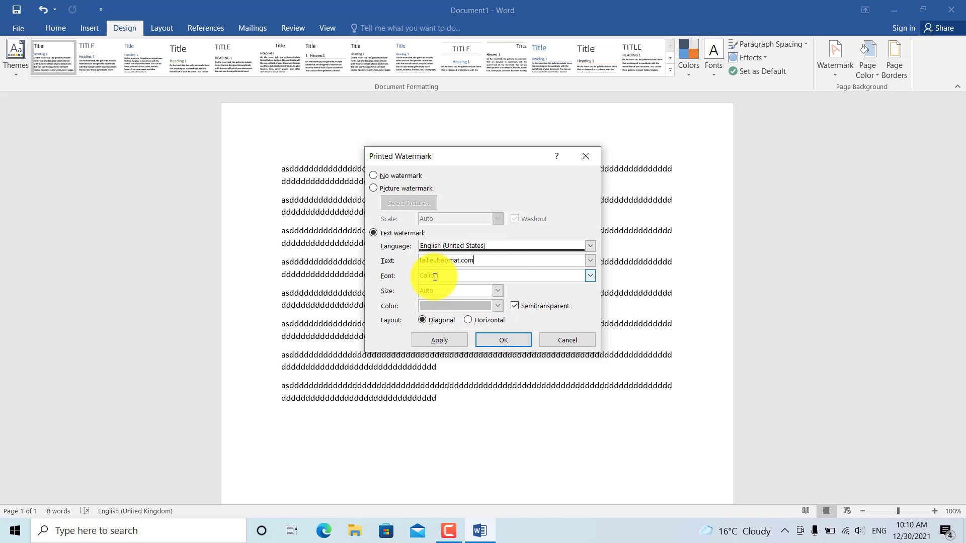
pyautogui.click(589, 276)
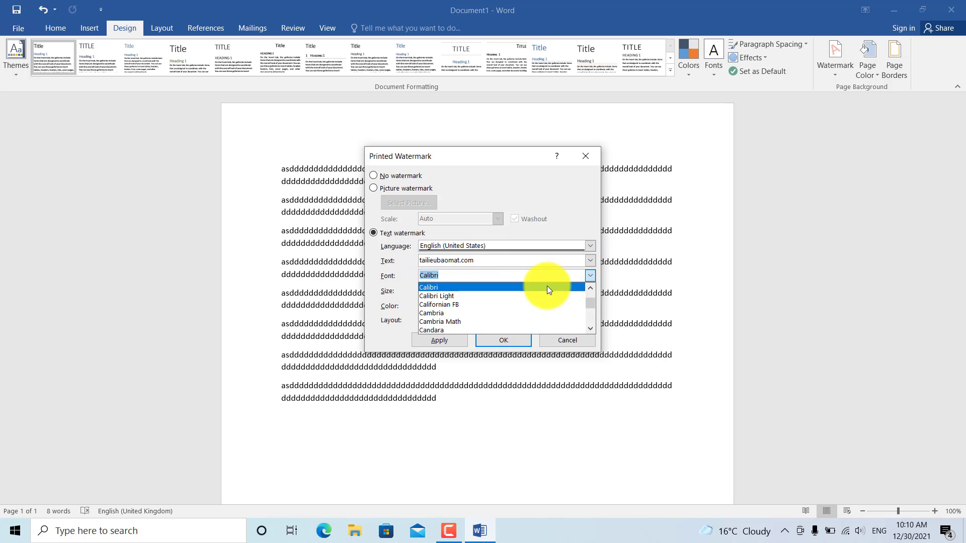
pyautogui.write('time')
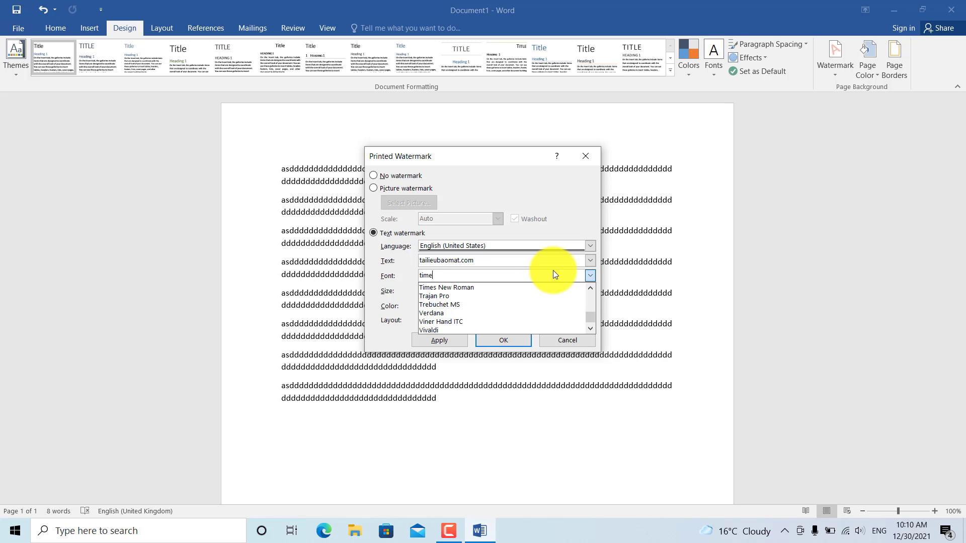
pyautogui.click(488, 288)
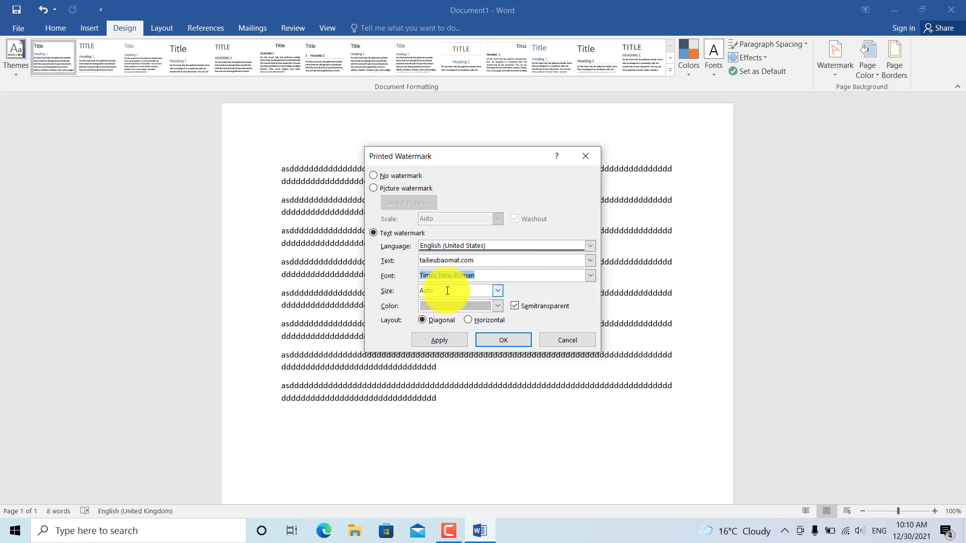
pyautogui.click(498, 306)
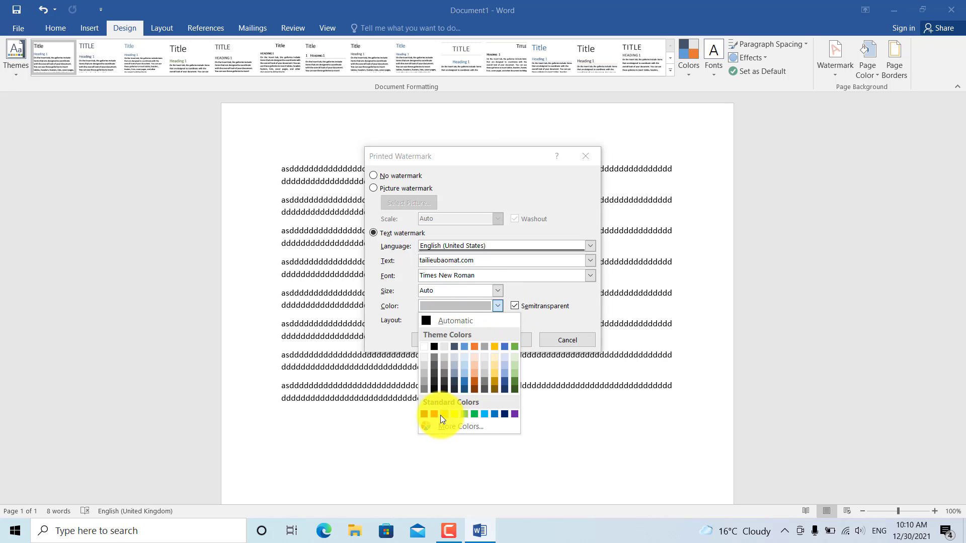
pyautogui.click(514, 413)
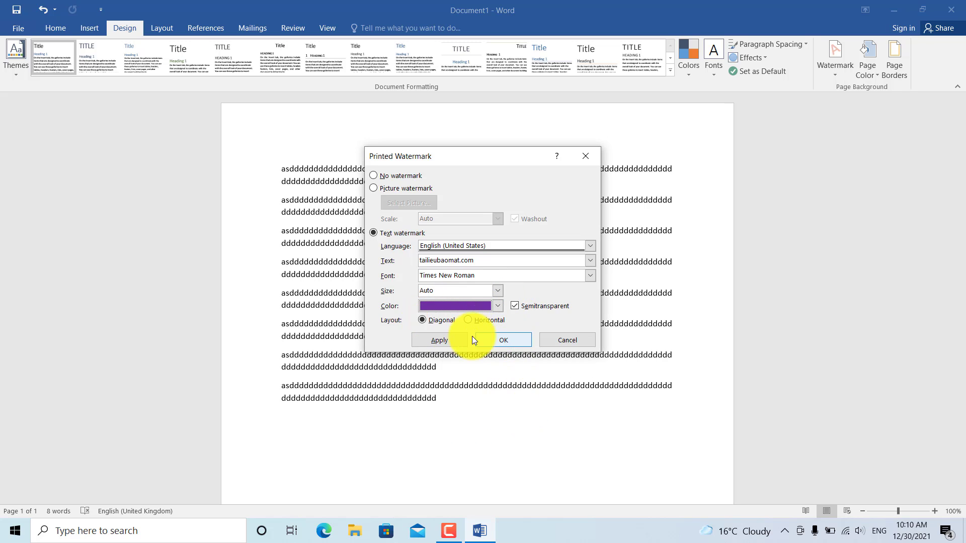
# Step: Apply the watermark, close Printed Watermark, and scroll to check the purple watermark
pyautogui.click(446, 343)
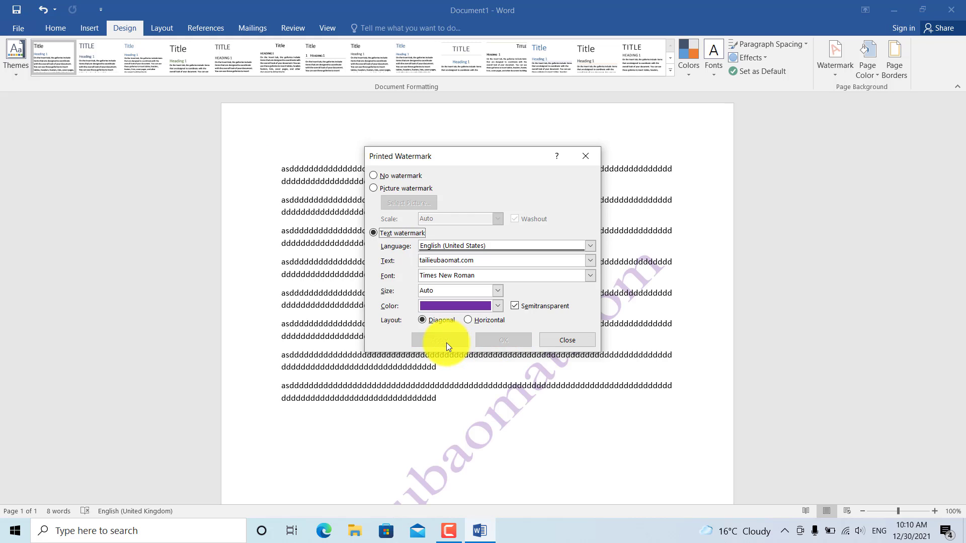
pyautogui.click(555, 340)
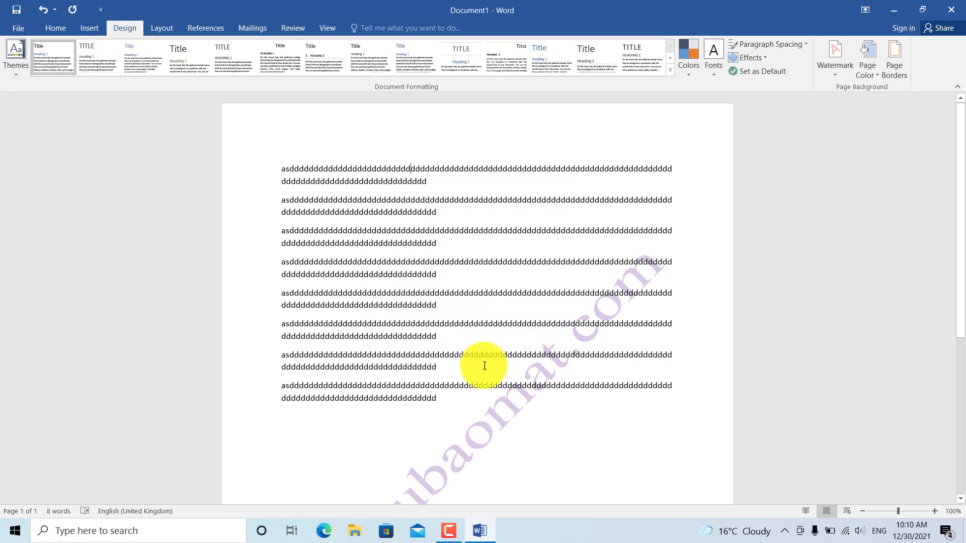
pyautogui.scroll(-1, 492, 398)
pyautogui.scroll(-2, 493, 399)
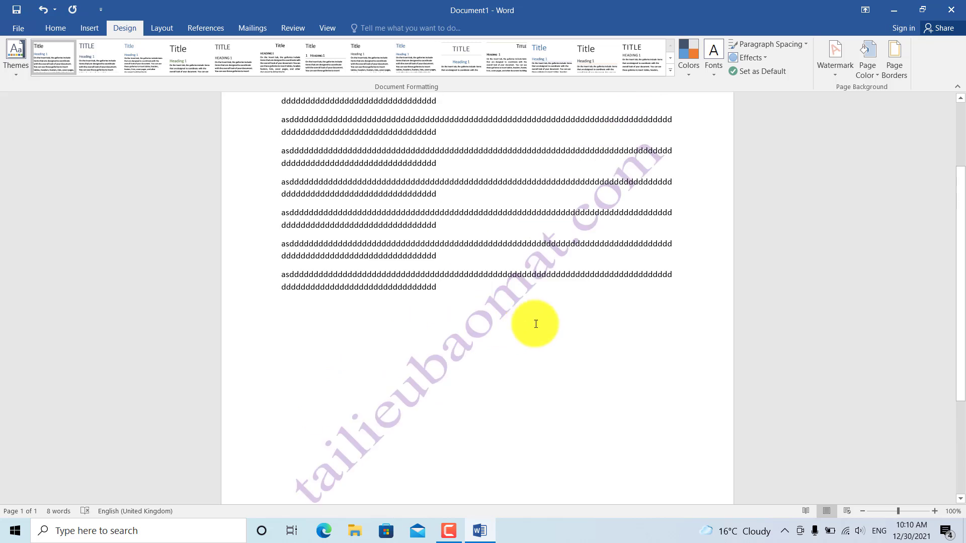
pyautogui.scroll(3, 549, 336)
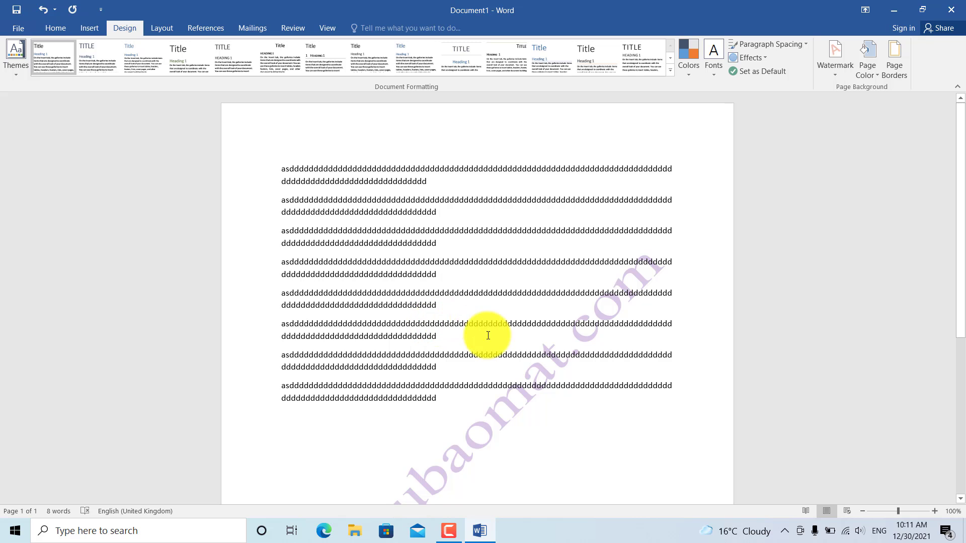
# Step: Save the document to the Desktop as 'tailieu' via Save As
pyautogui.click(16, 29)
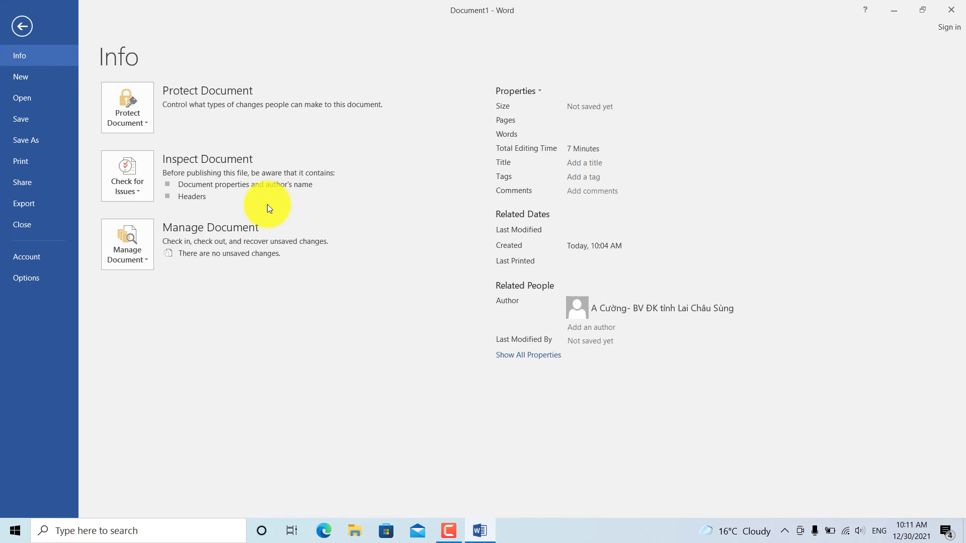
pyautogui.click(27, 123)
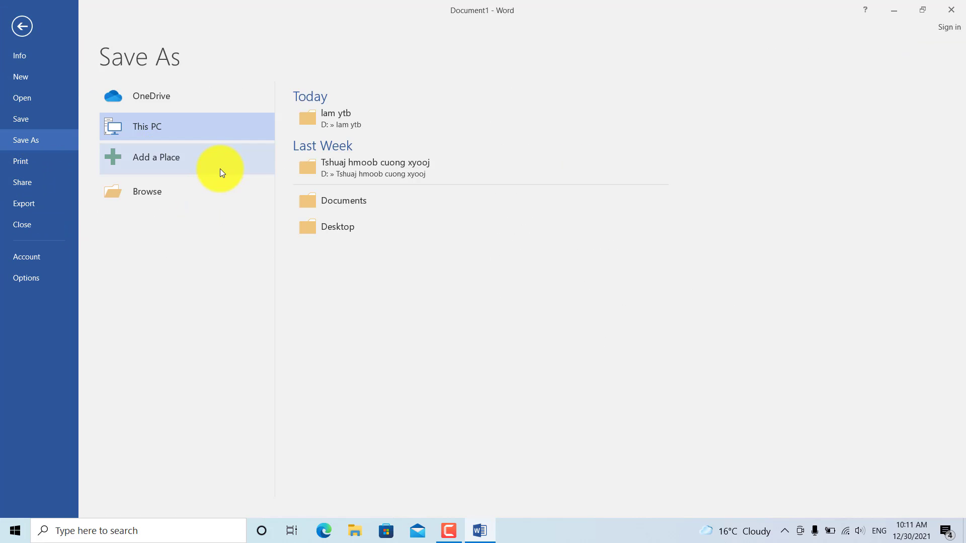
pyautogui.click(329, 234)
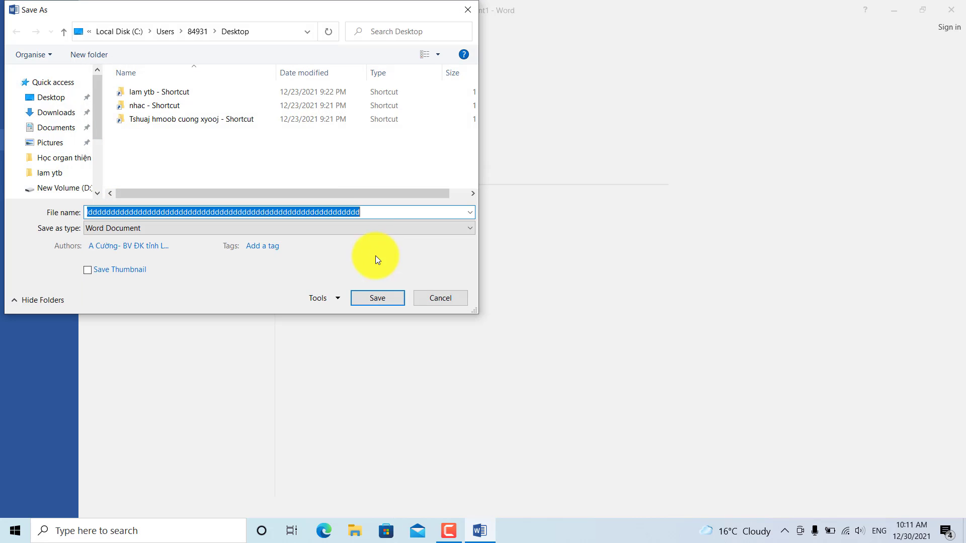
pyautogui.press('BackSpace')
pyautogui.write('ta')
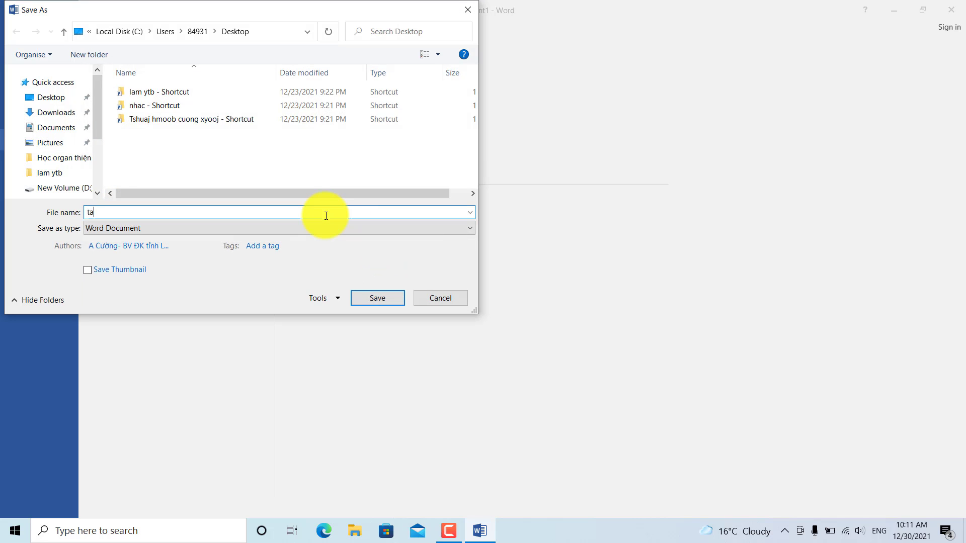
pyautogui.write('ilieu')
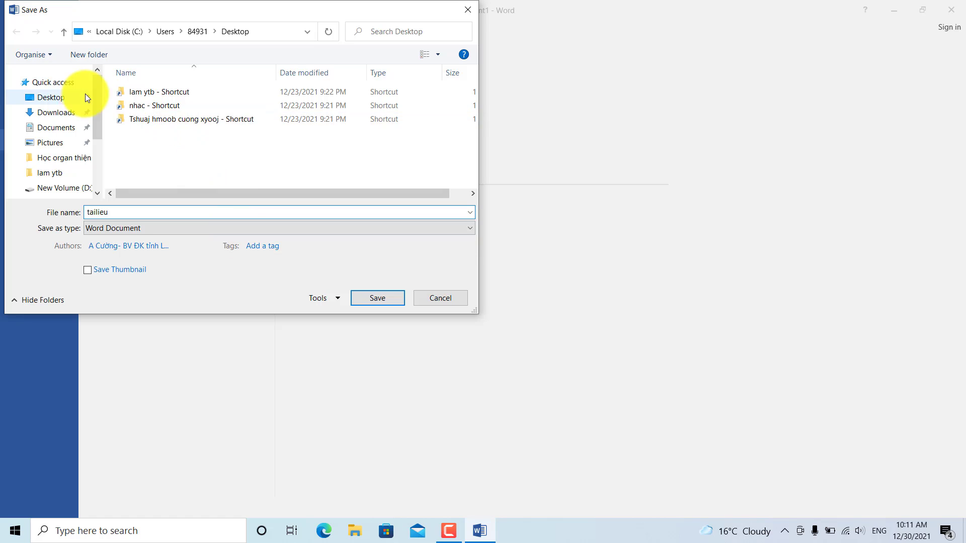
pyautogui.click(63, 103)
pyautogui.click(377, 298)
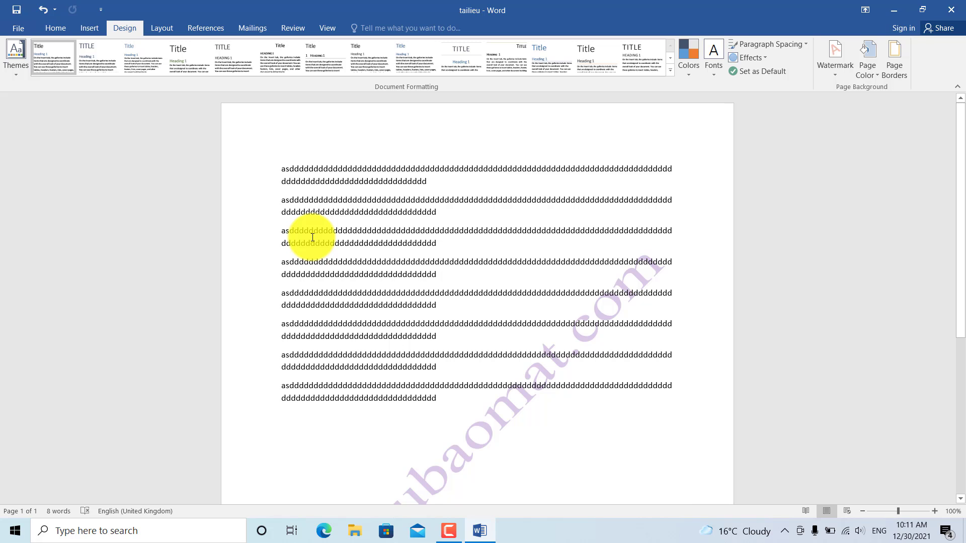
pyautogui.scroll(-1, 405, 337)
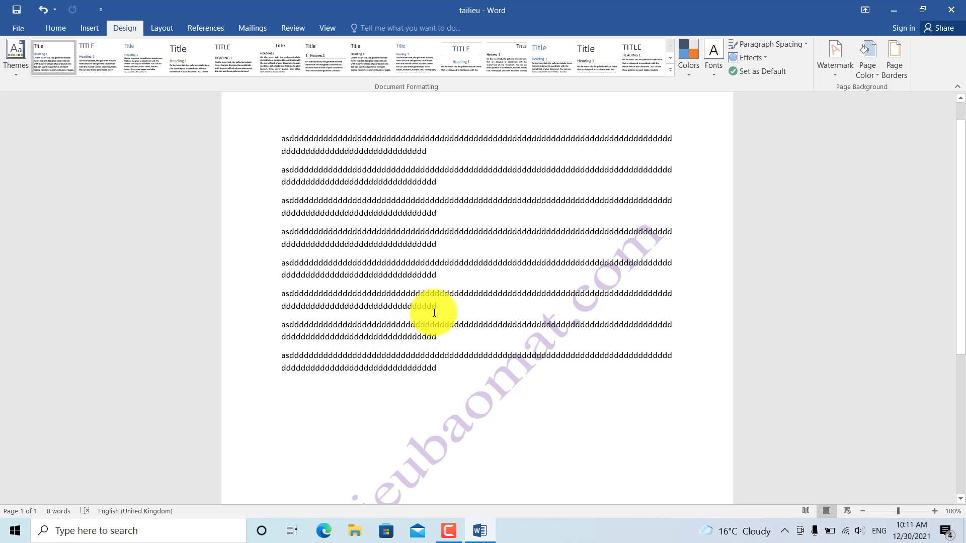
pyautogui.scroll(-3, 436, 313)
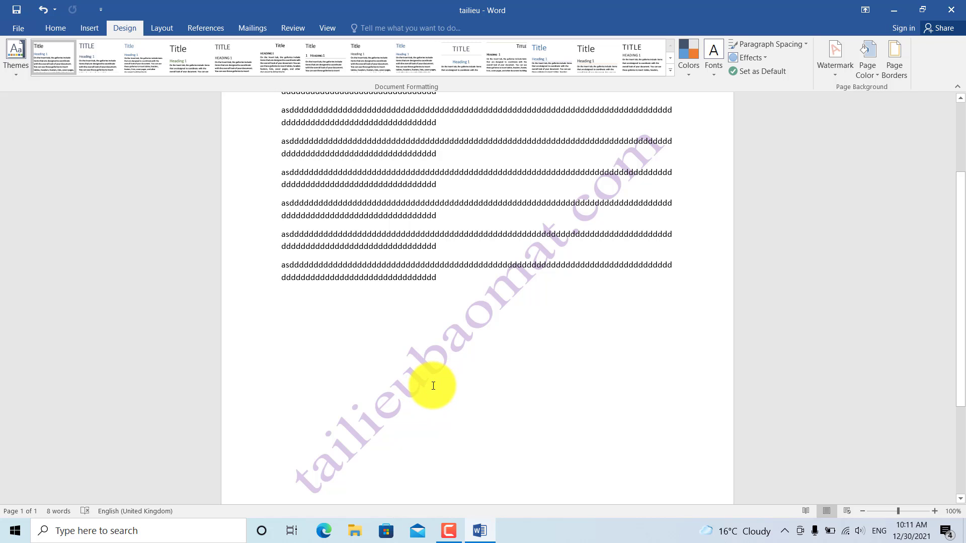
pyautogui.scroll(4, 403, 384)
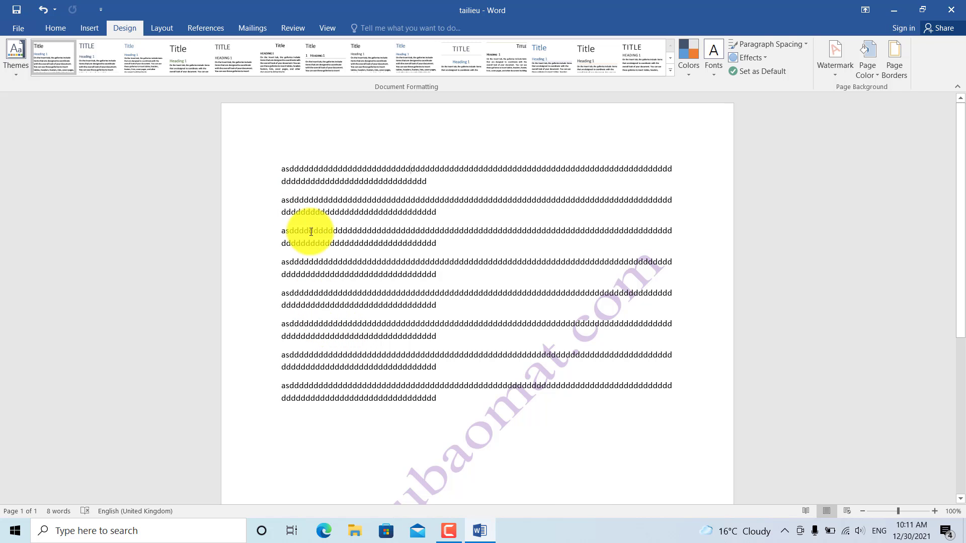
# Step: Reopen Save As on the Desktop with Word Document type kept, and show the Tools menu
pyautogui.click(20, 27)
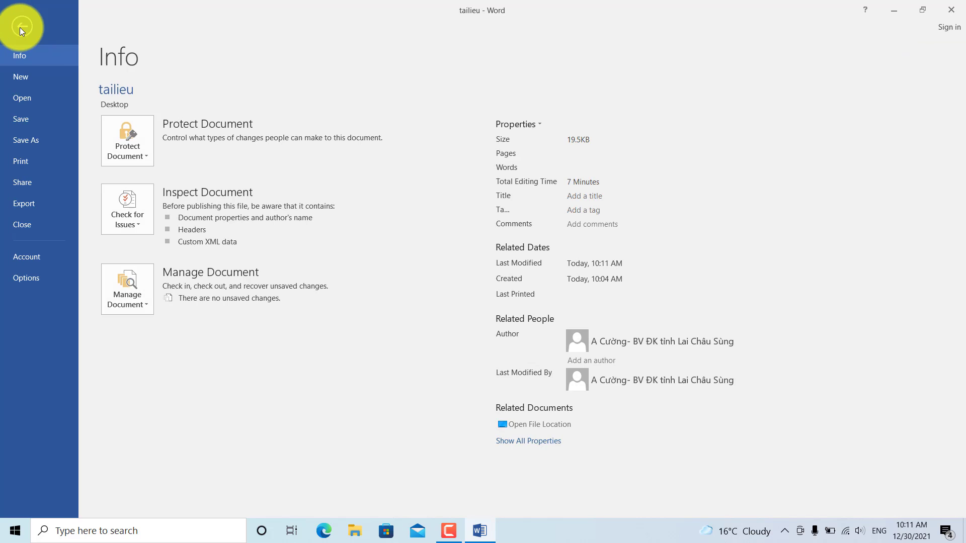
pyautogui.click(28, 140)
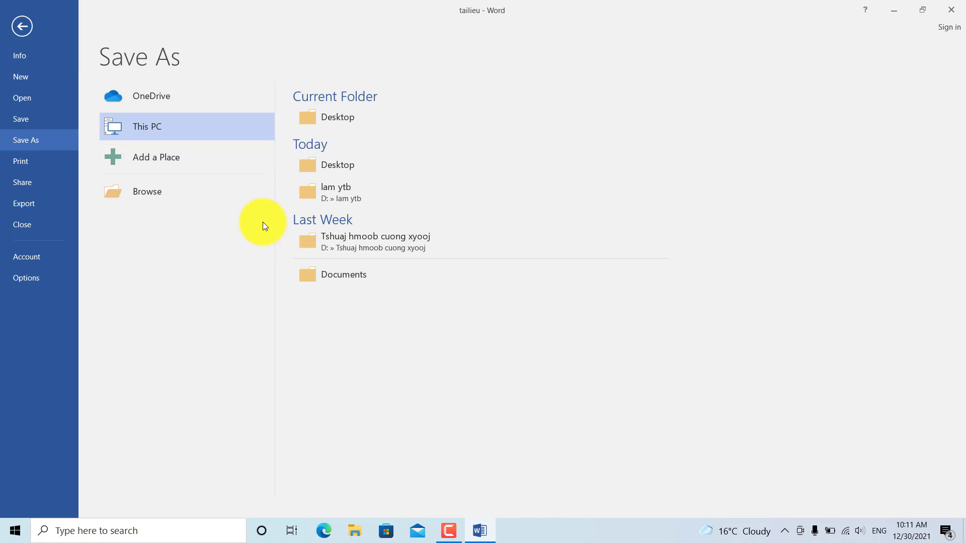
pyautogui.click(341, 168)
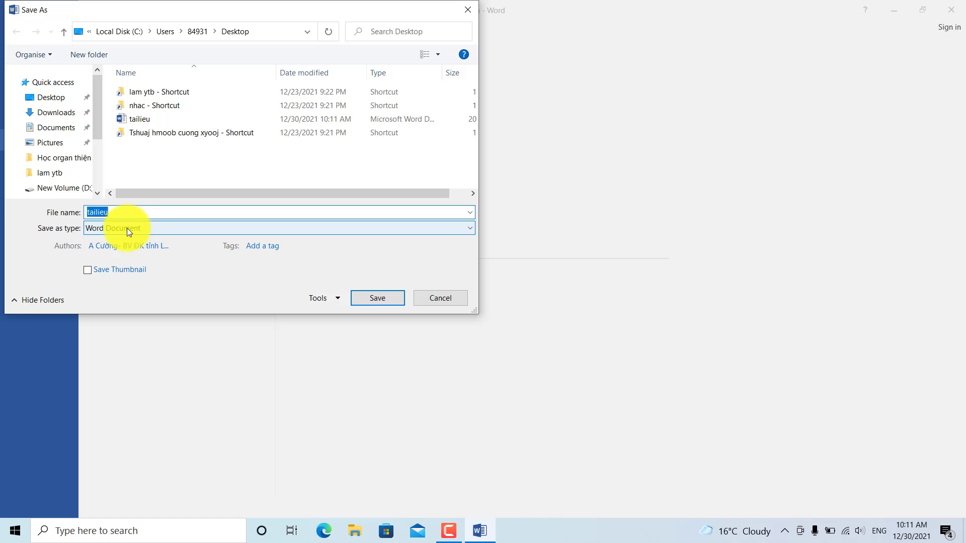
pyautogui.click(121, 230)
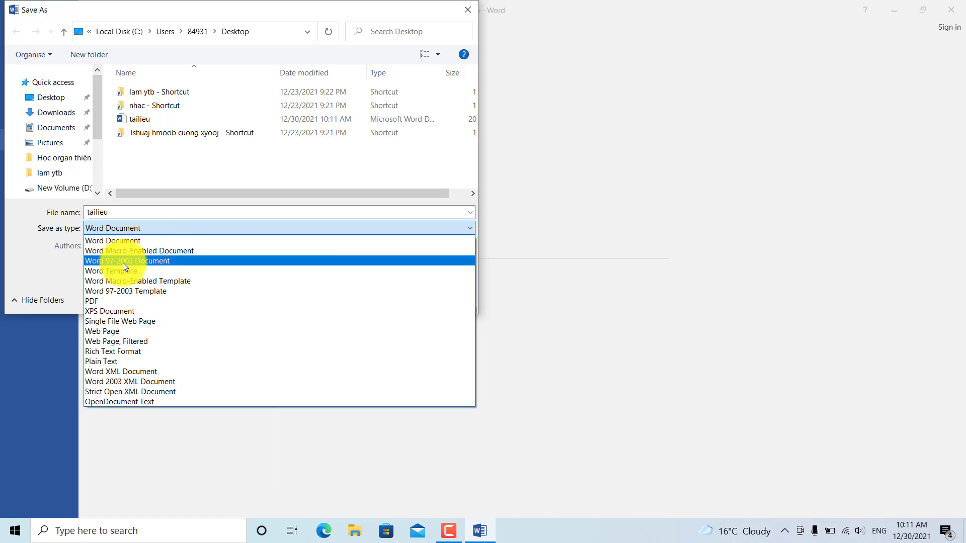
pyautogui.click(133, 239)
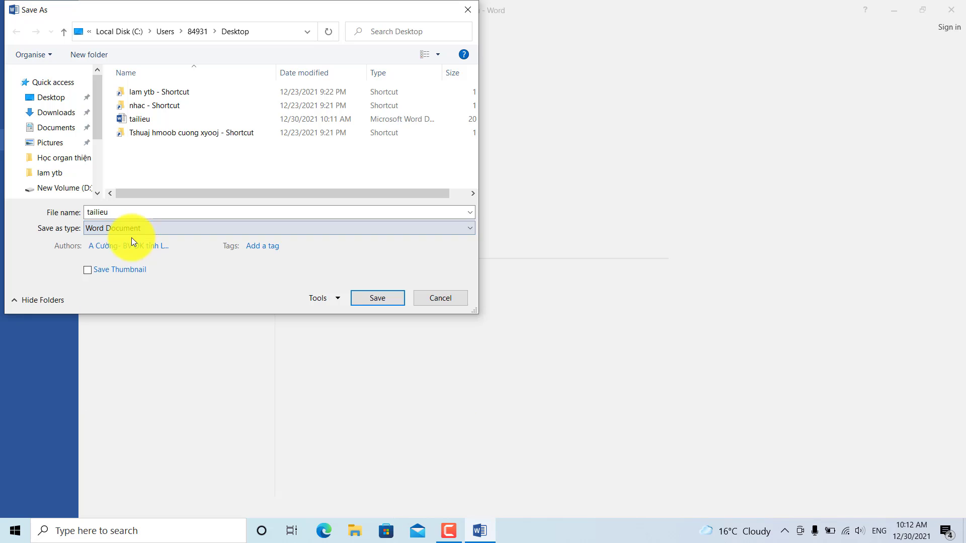
pyautogui.click(337, 298)
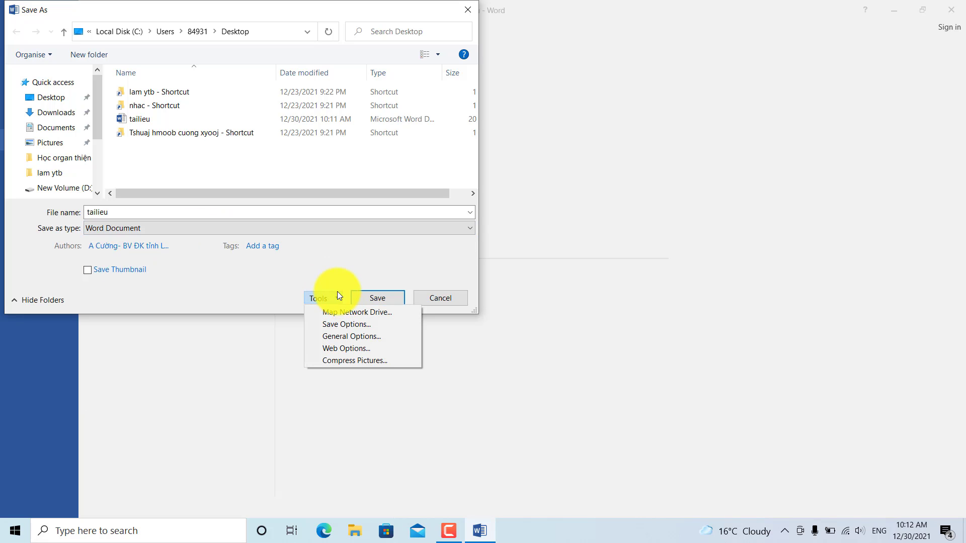
# Step: Enter a password to open and a password to modify in General Options
pyautogui.click(365, 337)
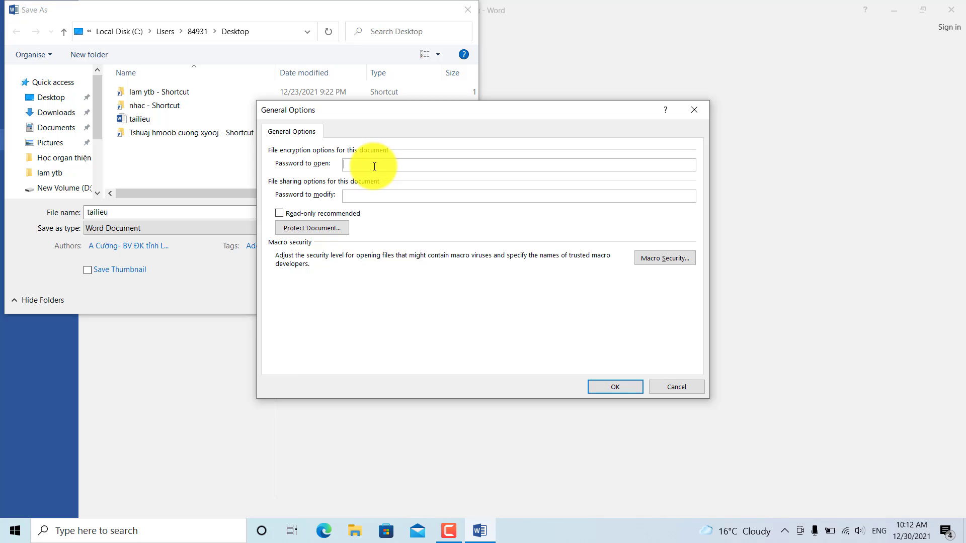
pyautogui.write('14')
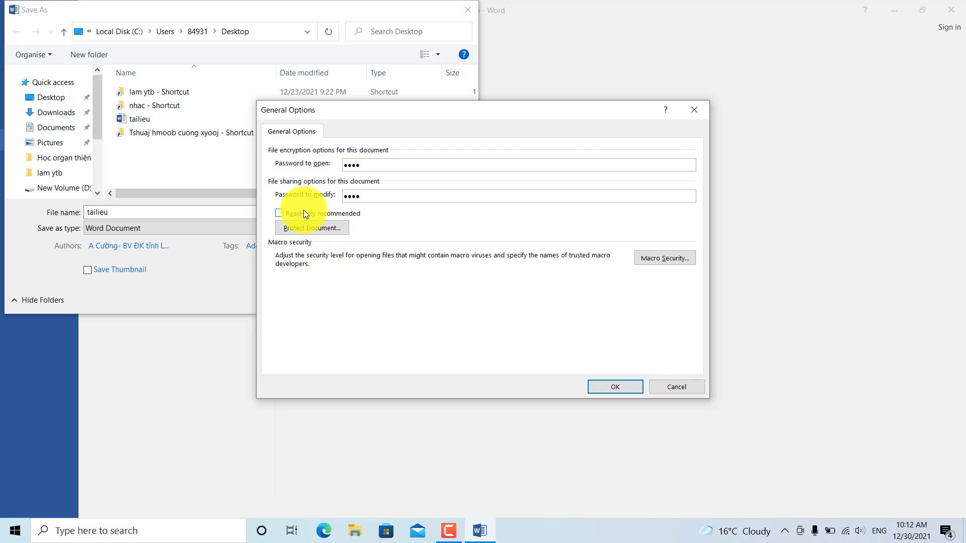
pyautogui.click(624, 387)
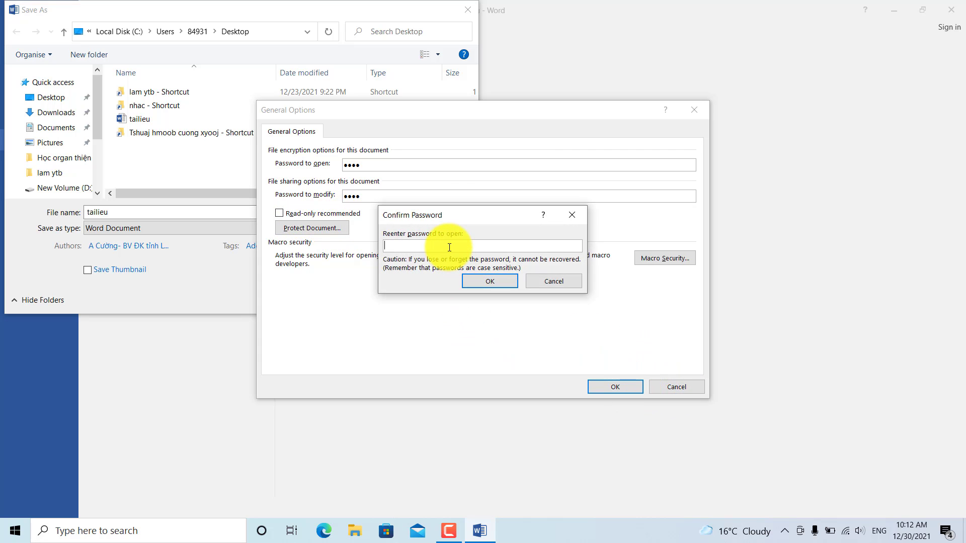
# Step: Re-enter both passwords to confirm them and save tailieu to the Desktop
pyautogui.write('••••')
pyautogui.click(501, 282)
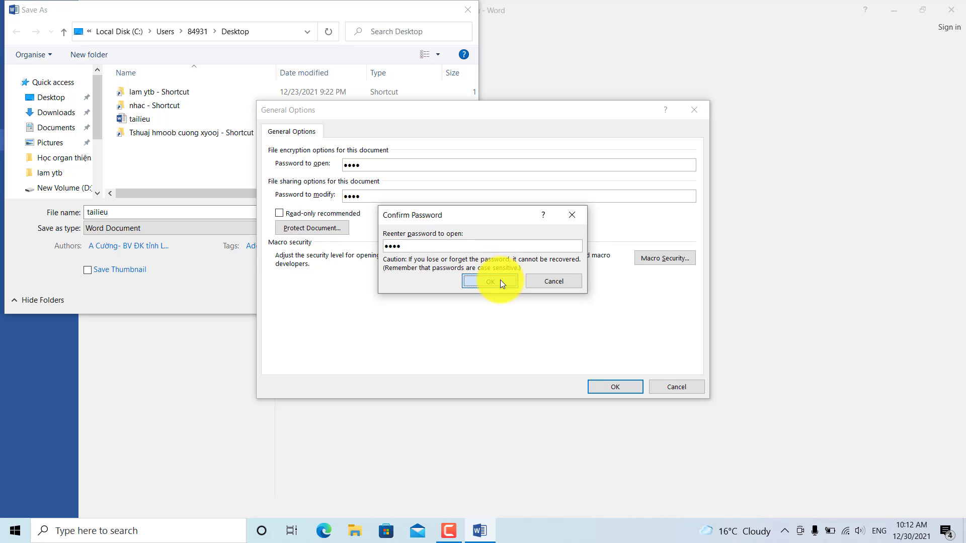
pyautogui.write('••••')
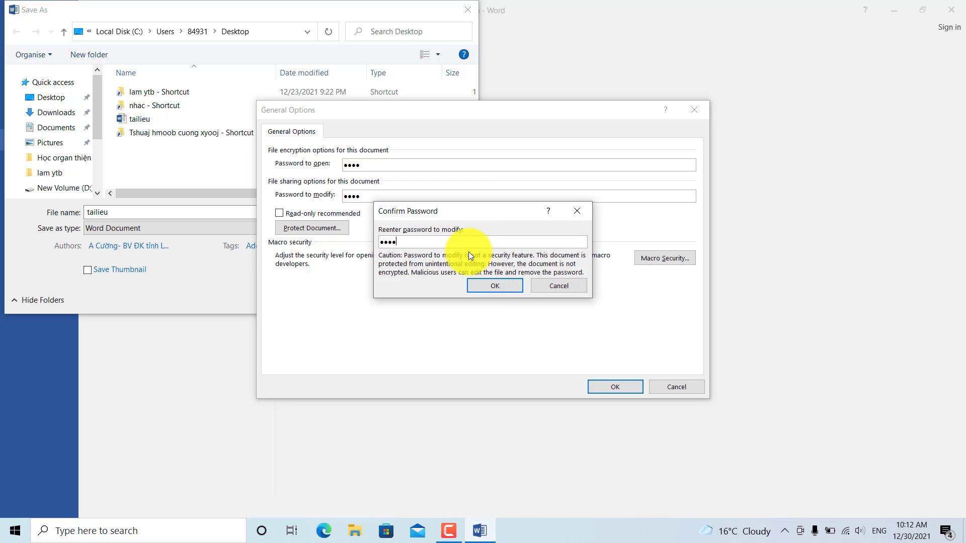
pyautogui.click(501, 286)
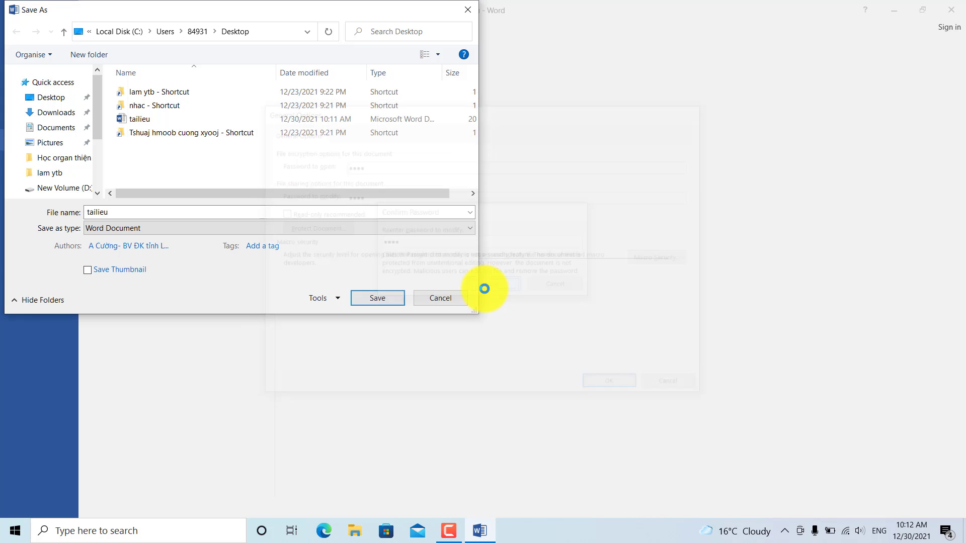
pyautogui.click(369, 303)
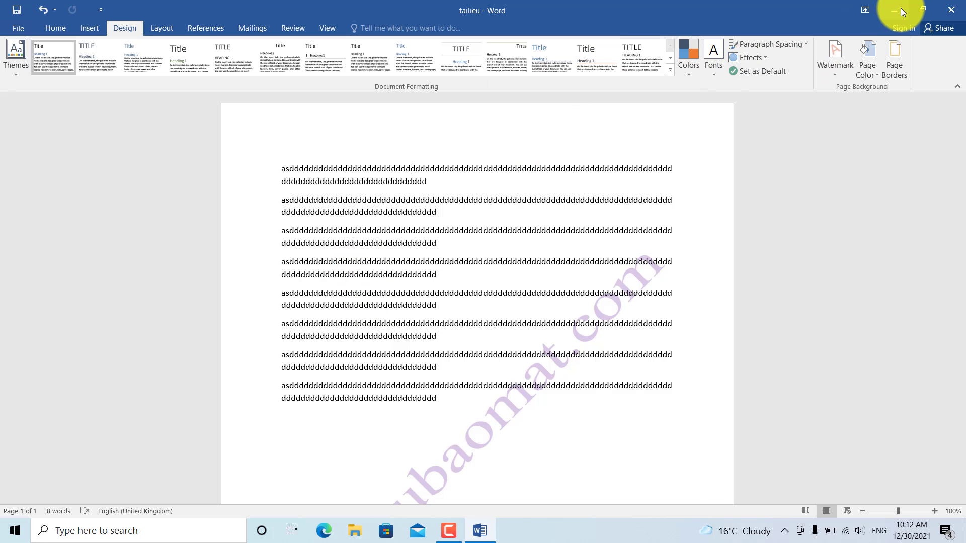
# Step: Save the password-protected tailieu again from the File menu and close Word
pyautogui.click(23, 32)
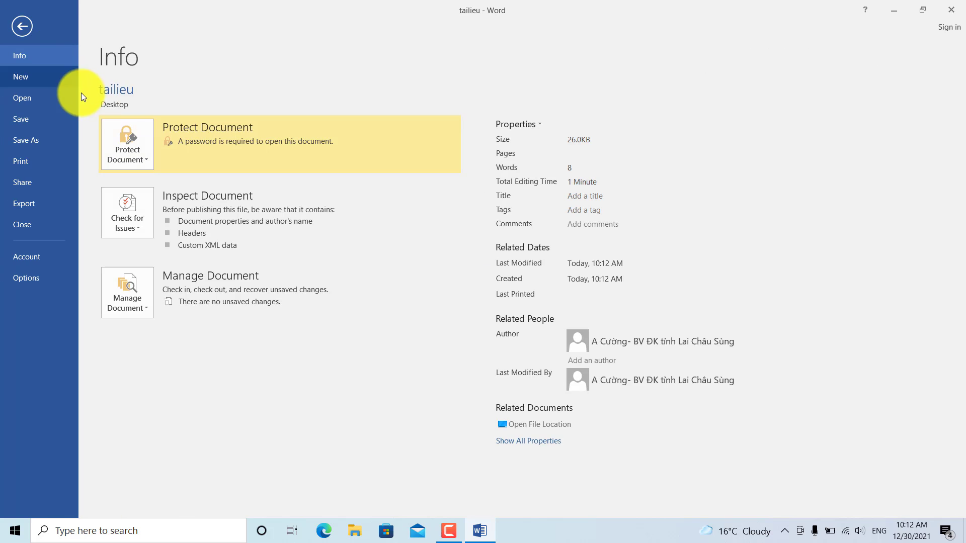
pyautogui.click(29, 125)
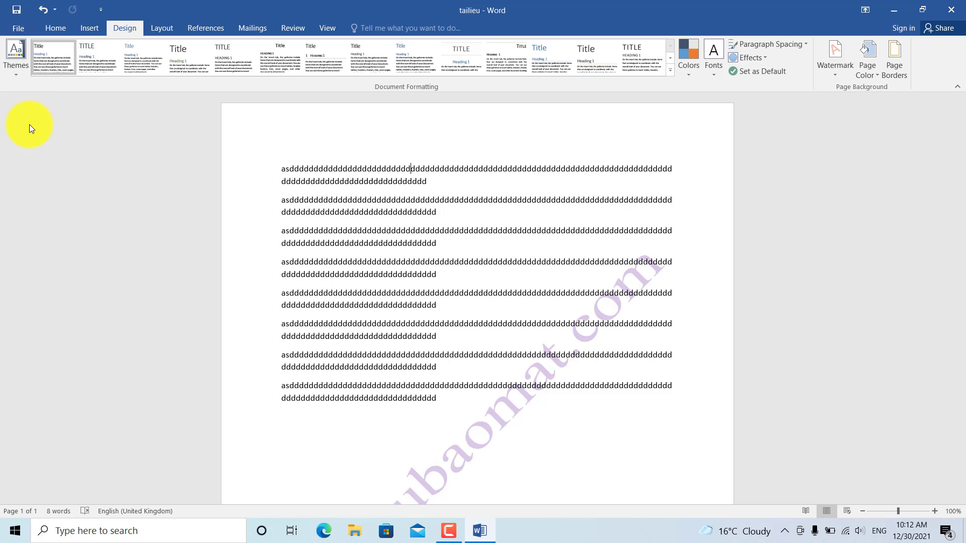
pyautogui.click(952, 8)
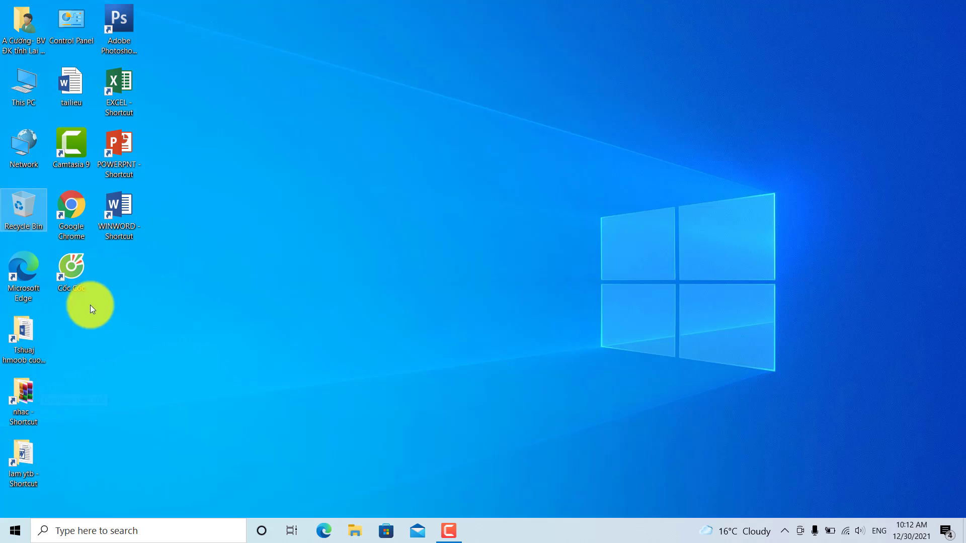
# Step: Launch Word from the desktop shortcut and open tailieu from the Recent list
pyautogui.doubleClick(119, 206)
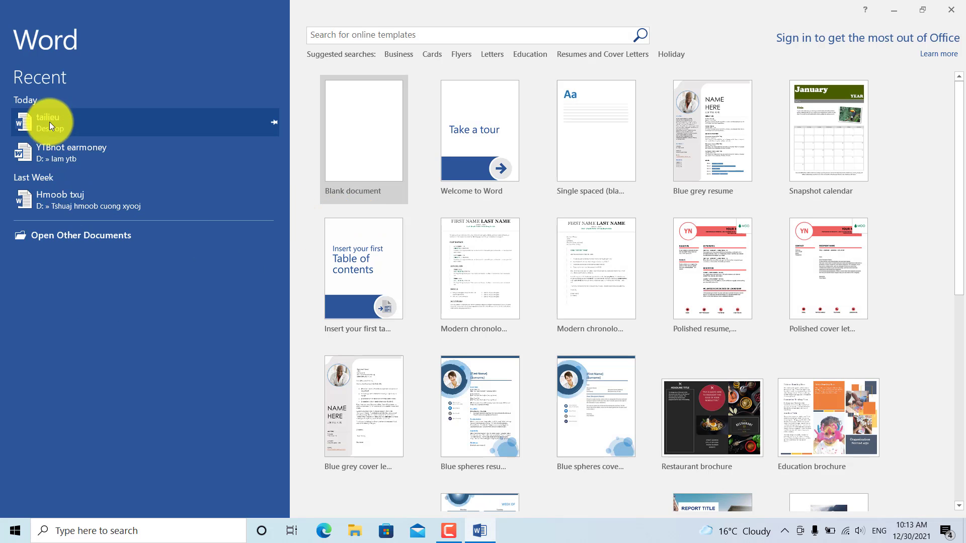
pyautogui.click(37, 123)
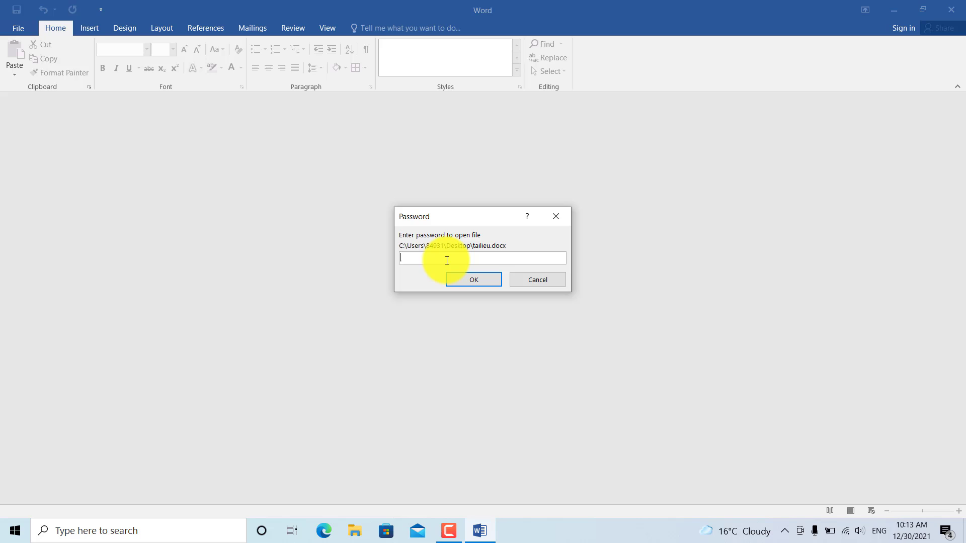
# Step: Enter the open password, submit the modify prompt, and scroll through the watermarked tailieu
pyautogui.write('1234')
pyautogui.press('Return')
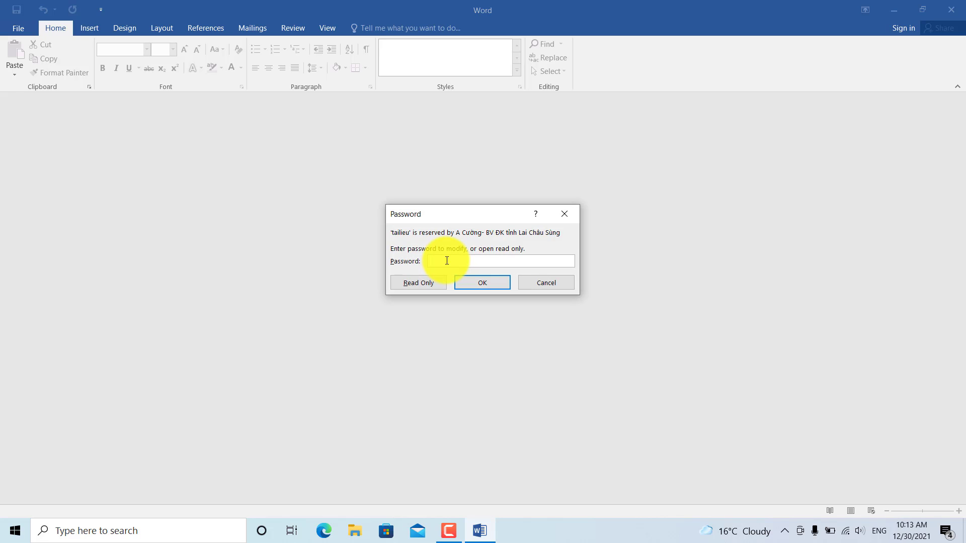
pyautogui.write('1234')
pyautogui.press('Return')
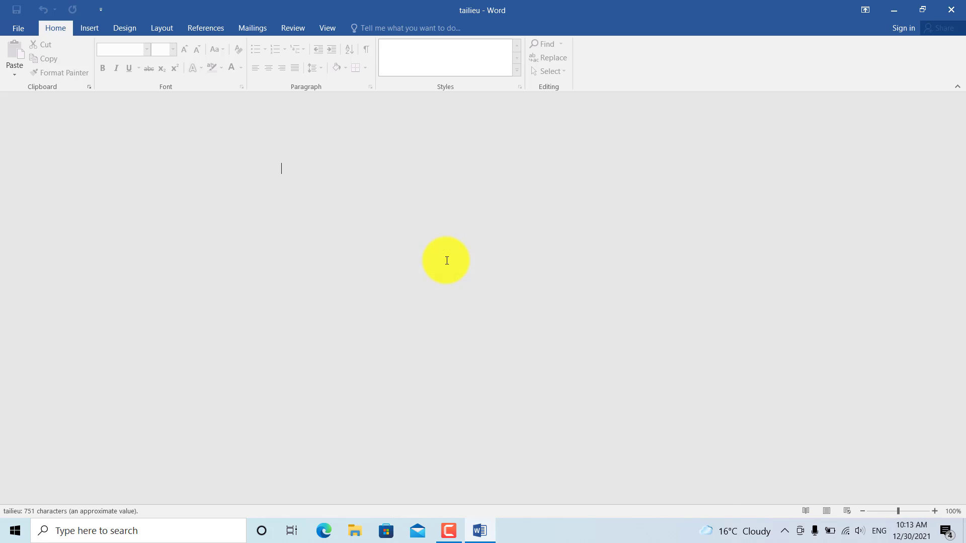
pyautogui.scroll(-8, 469, 276)
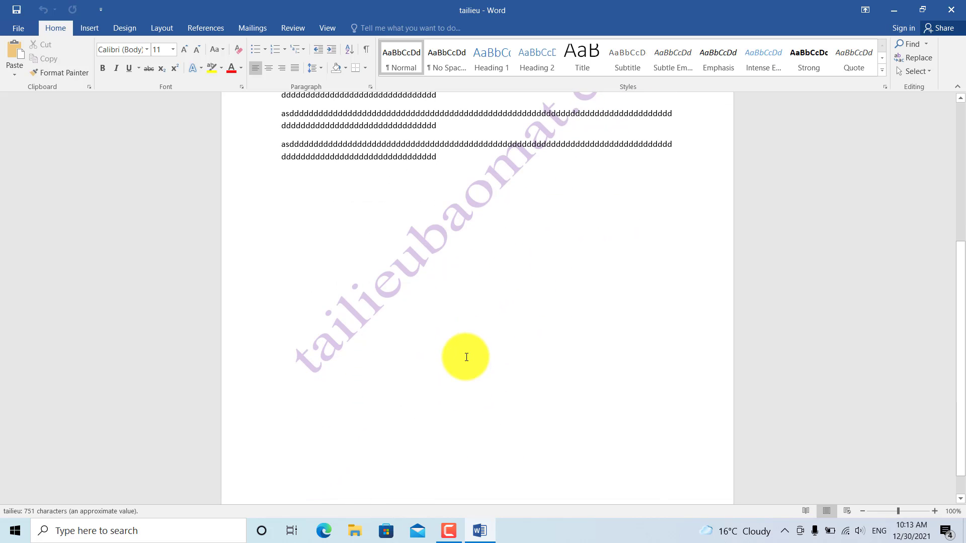
pyautogui.scroll(8, 464, 356)
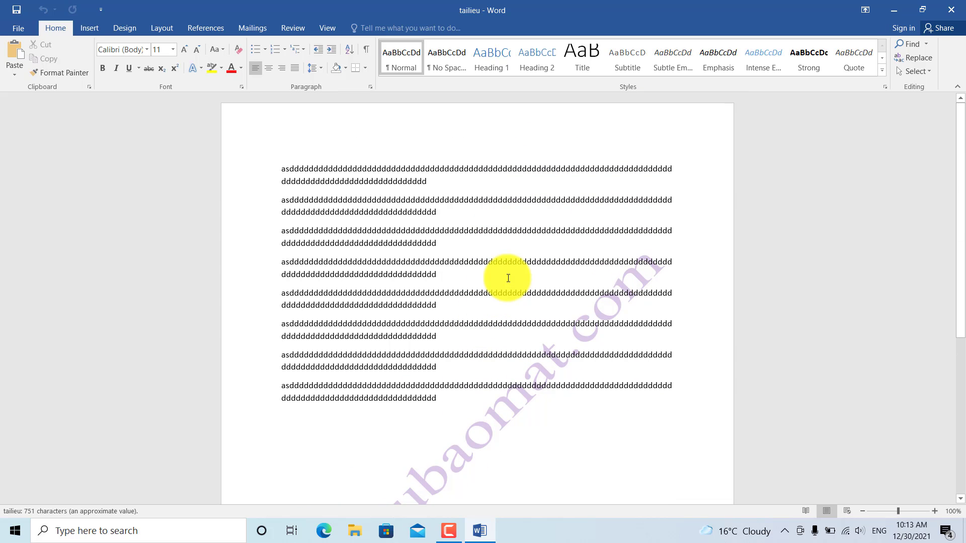